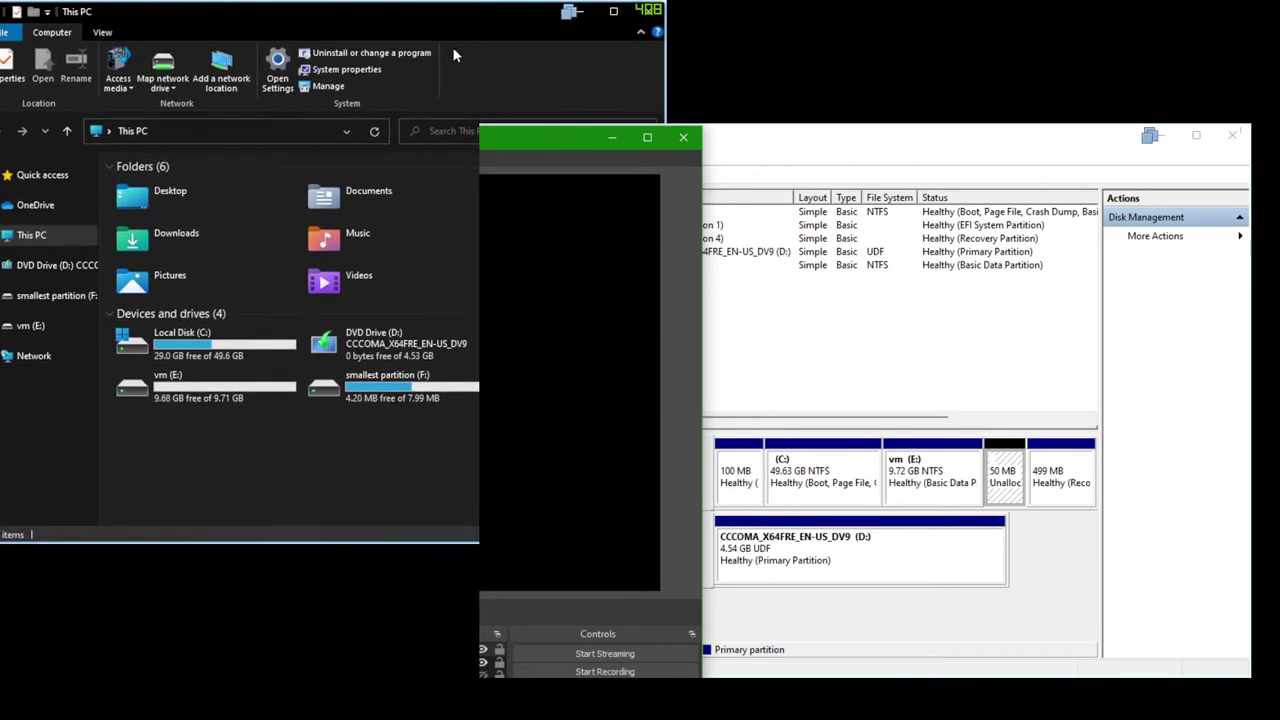
Create a folder named "well ok" on the smallest partition (F:) drive and open it
click(357, 402)
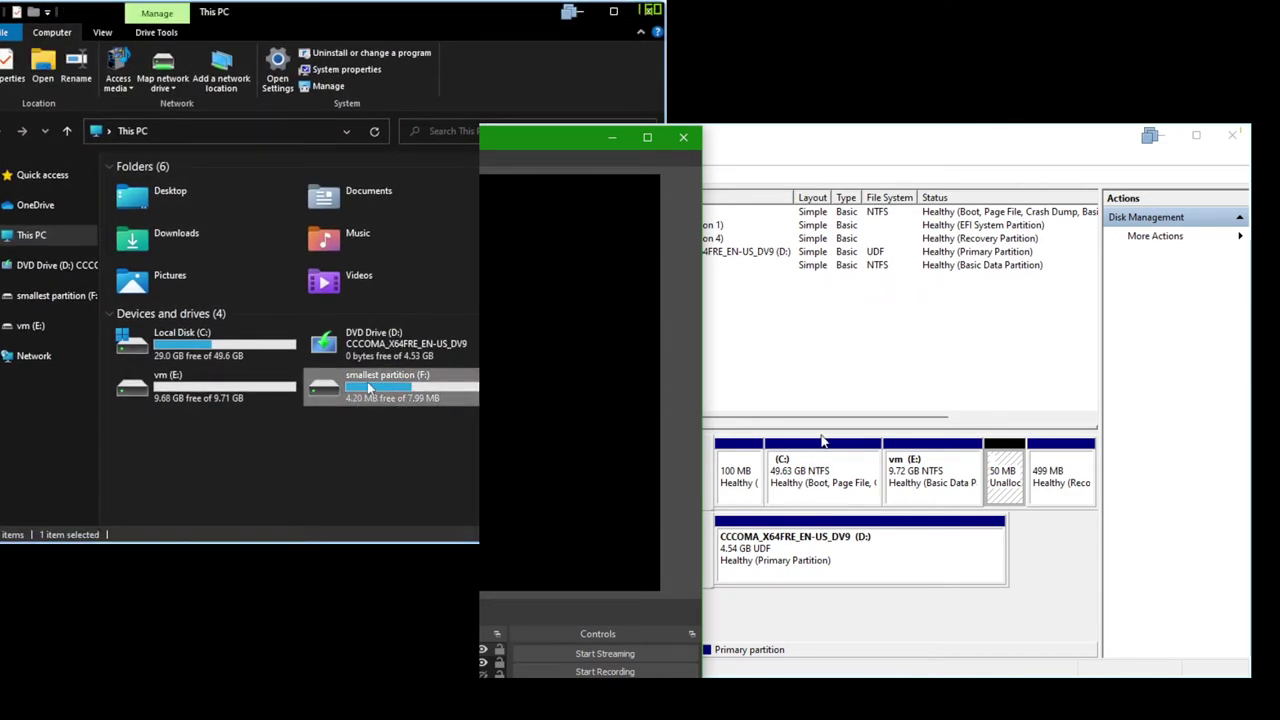
drag(347, 440, 436, 400)
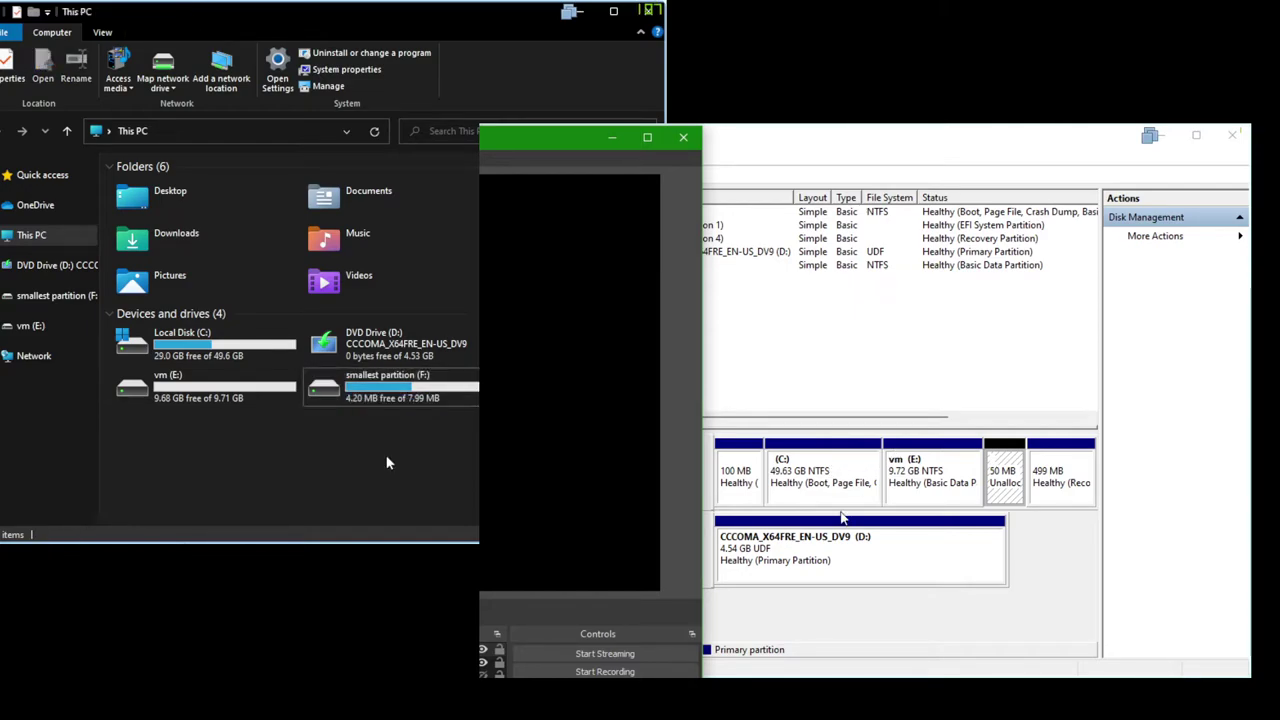
double_click(416, 390)
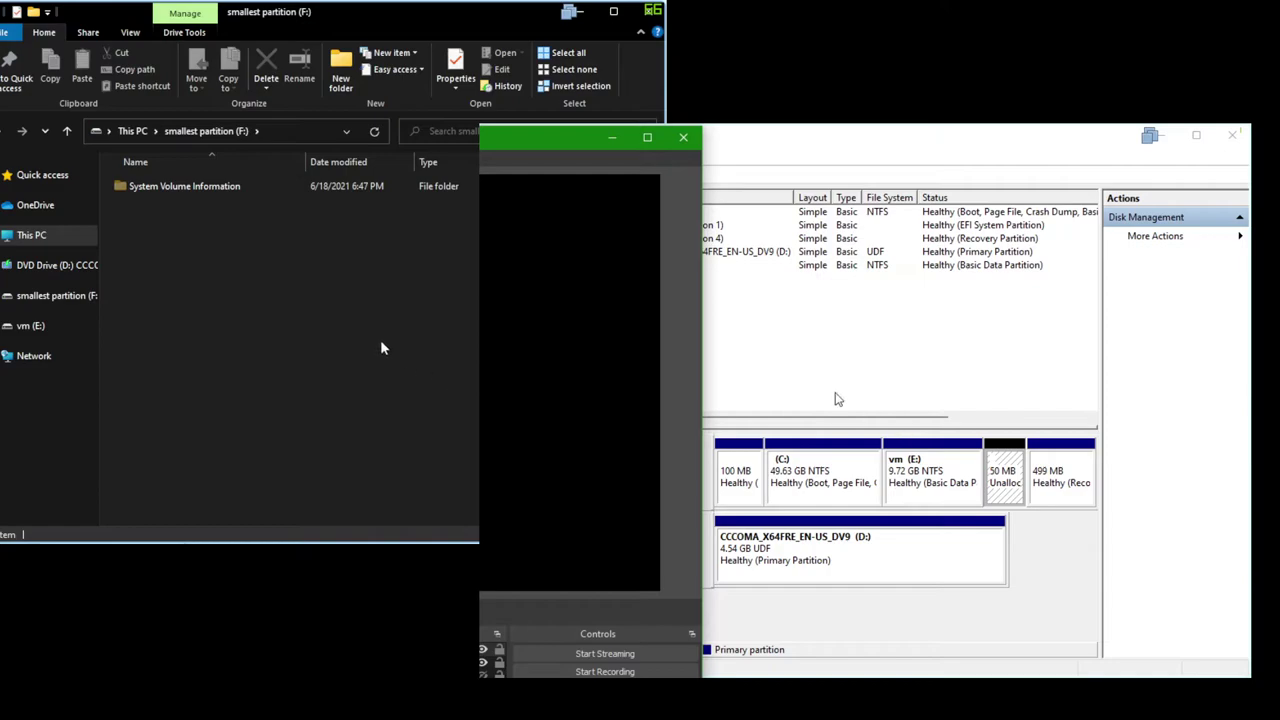
click(341, 72)
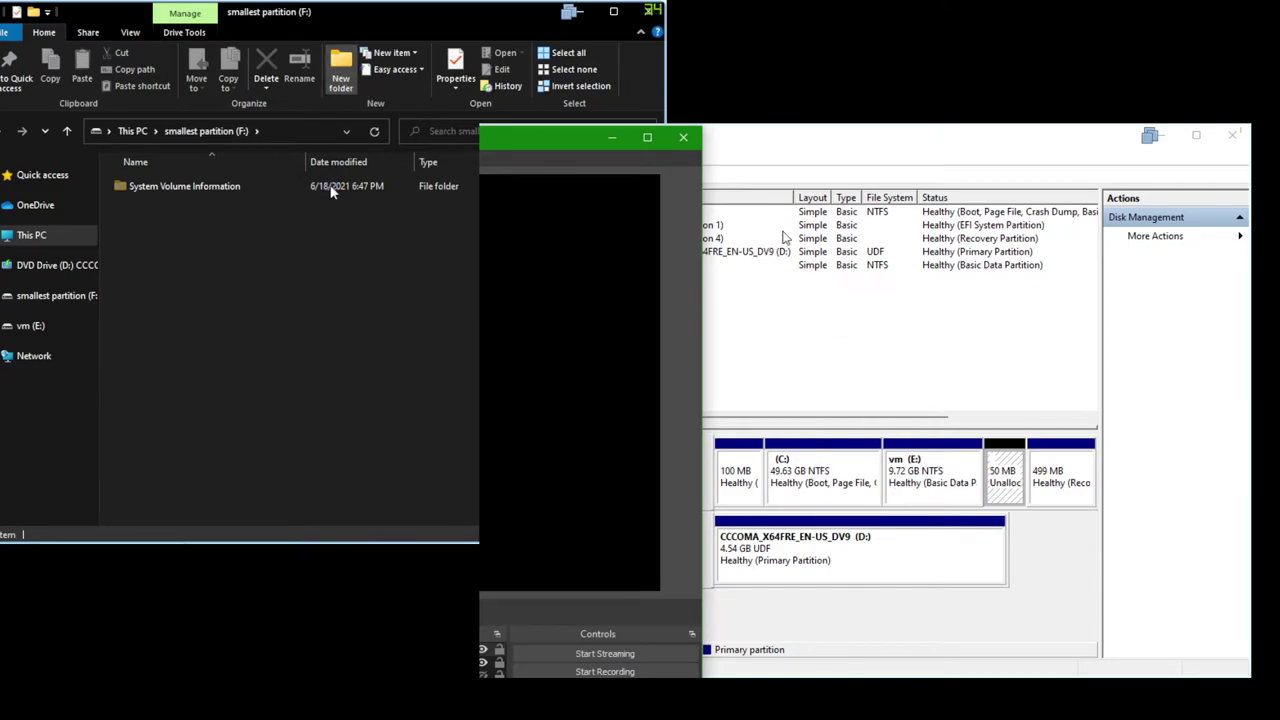
text(well ok)
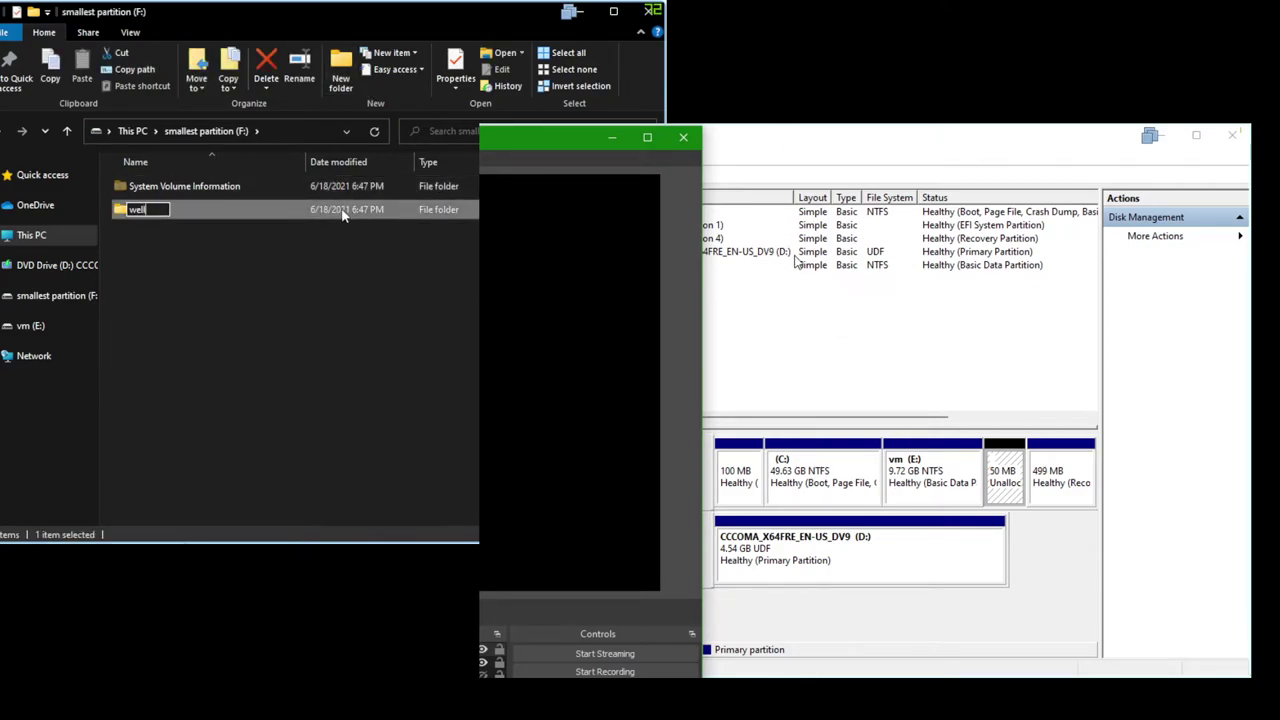
key(Return)
key(Return)
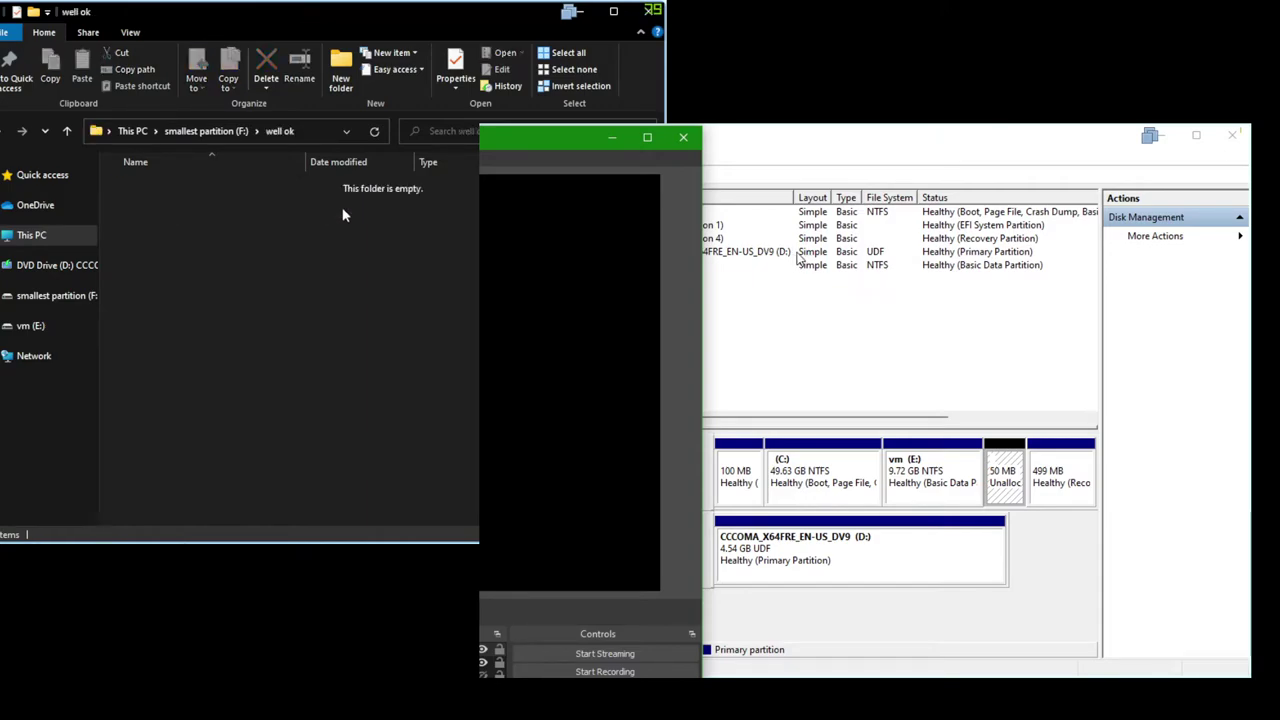
Create a text document named wat.txt in the "well ok" folder and open it in Notepad
click(416, 53)
click(399, 127)
text(wat)
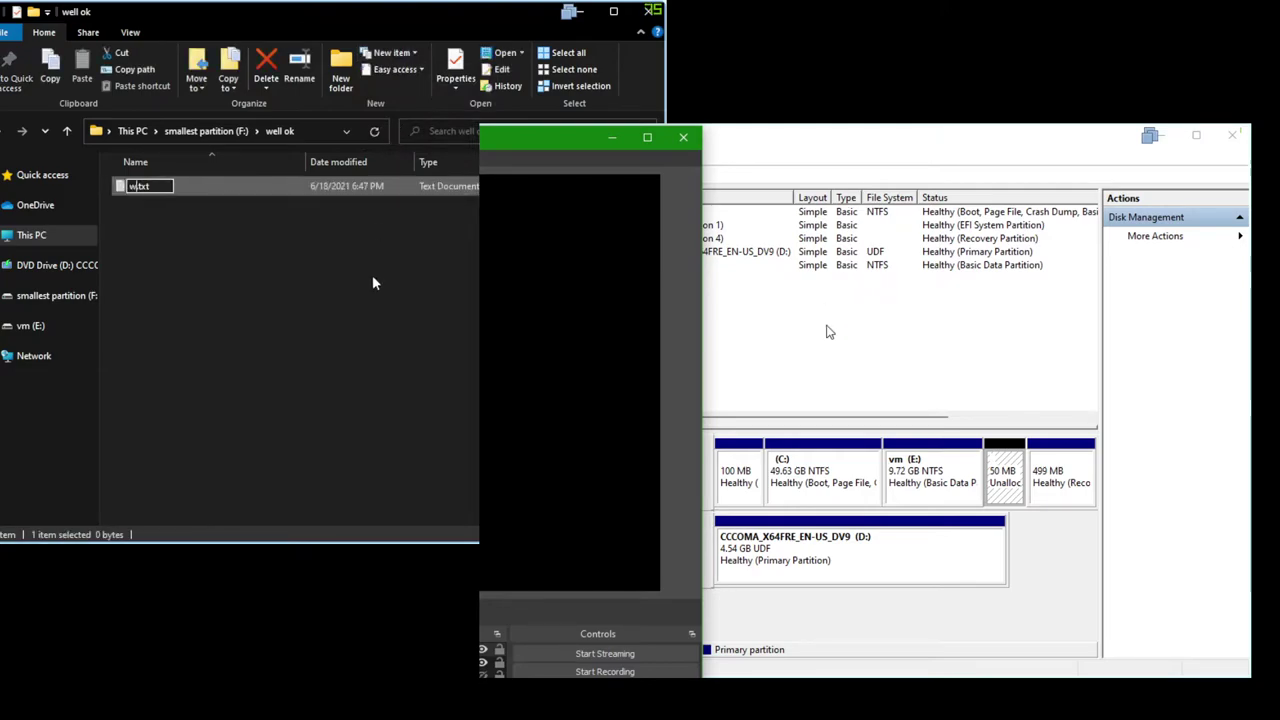
key(Return)
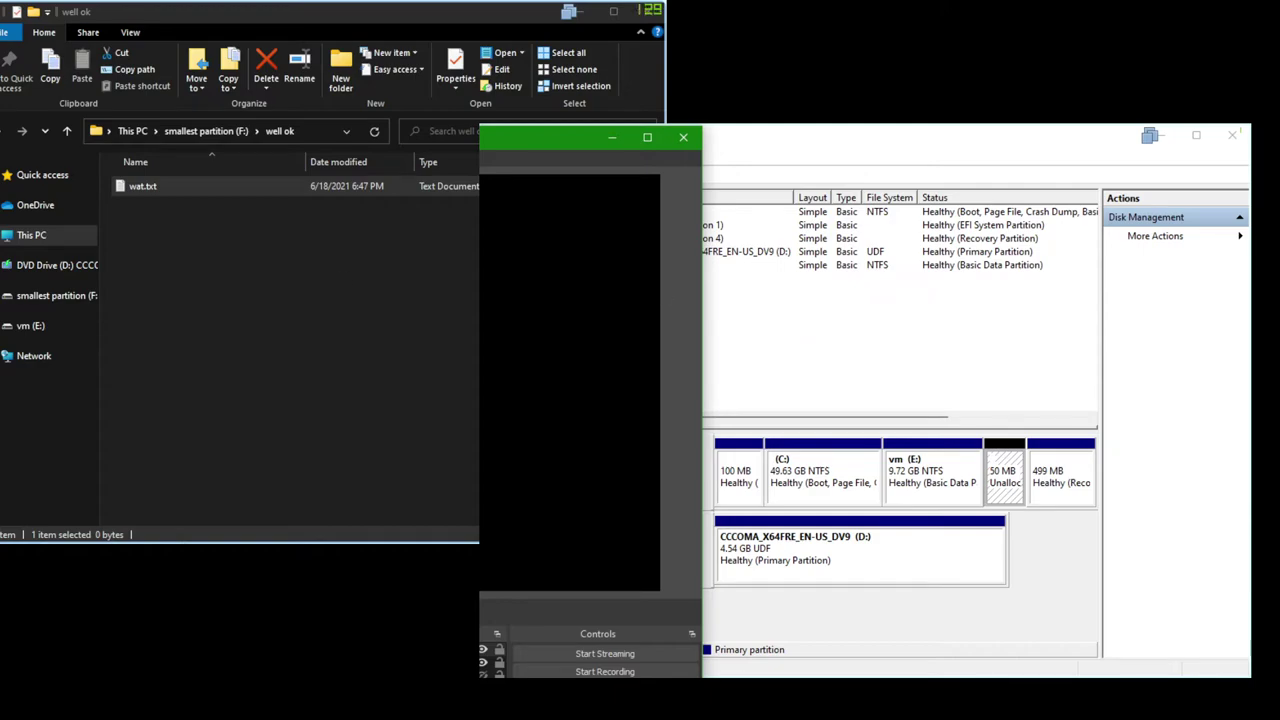
drag(170, 62, 52, 68)
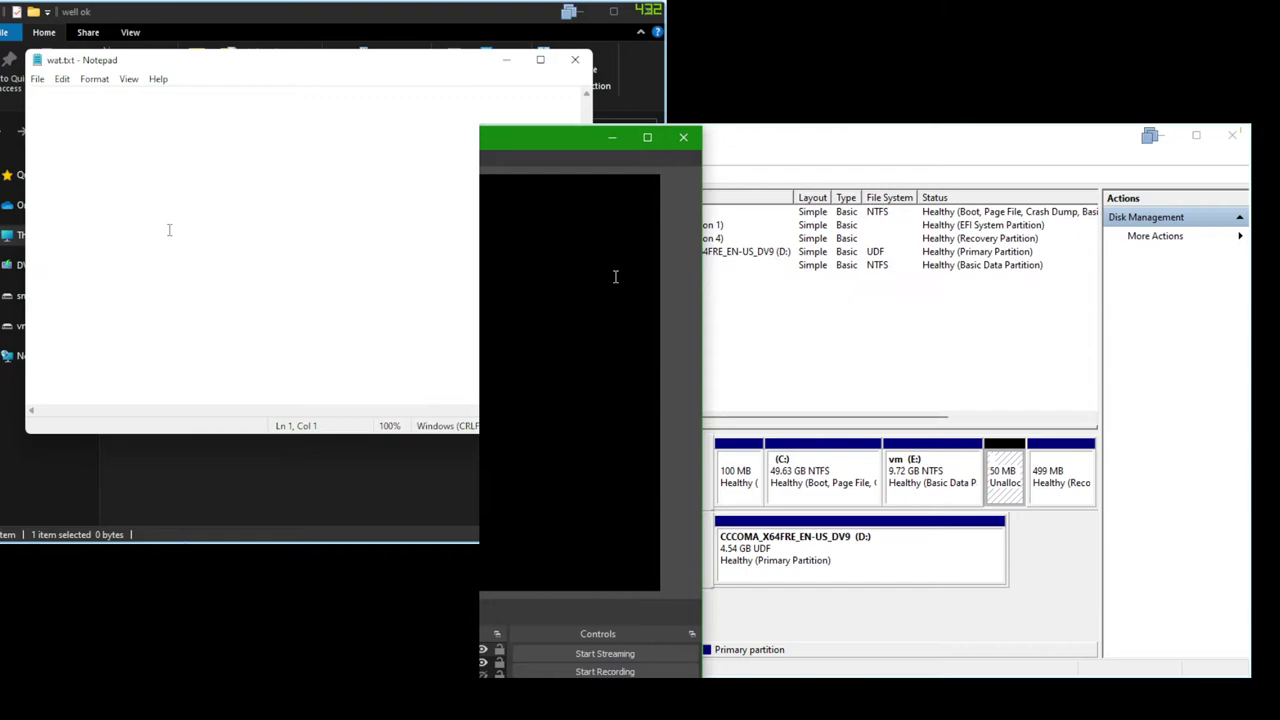
text(OK)
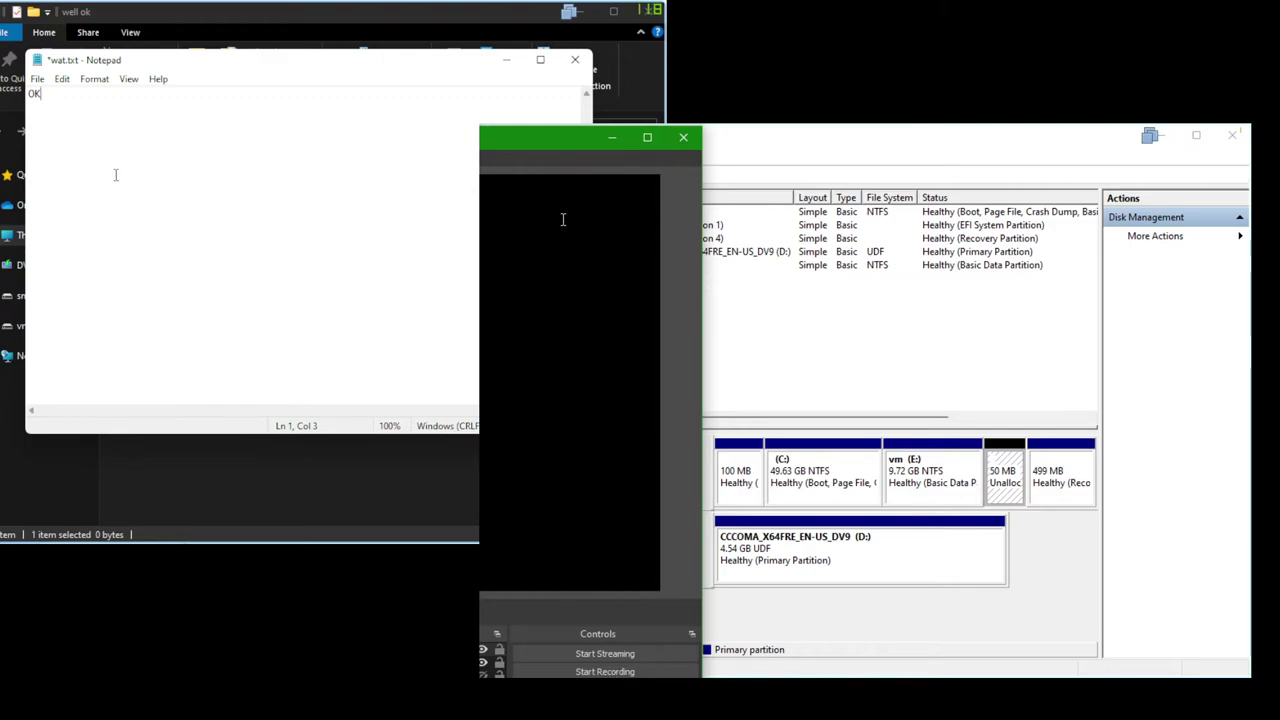
key(BackSpace)
key(BackSpace)
Write "yes this works because EASY CONTENT" in wat.txt, followed by a long run of exclamation marks and a 1
text(yes this works)
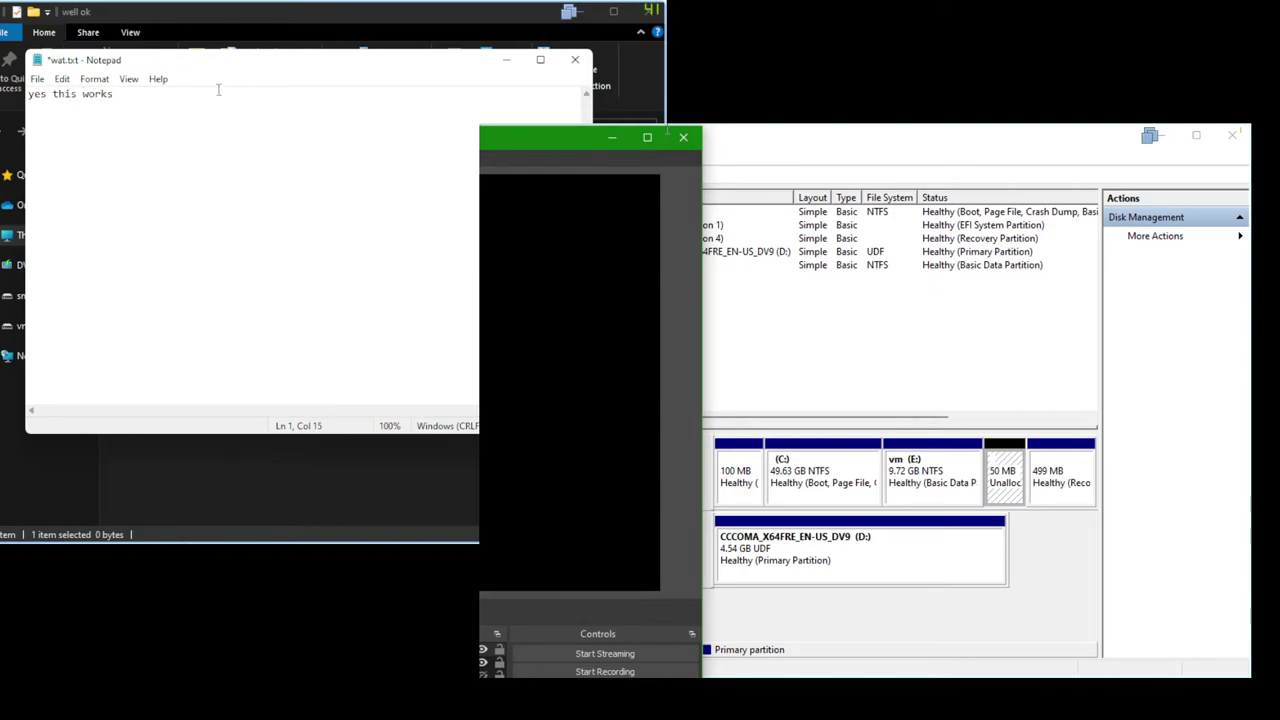
click(211, 173)
text(because EASY C)
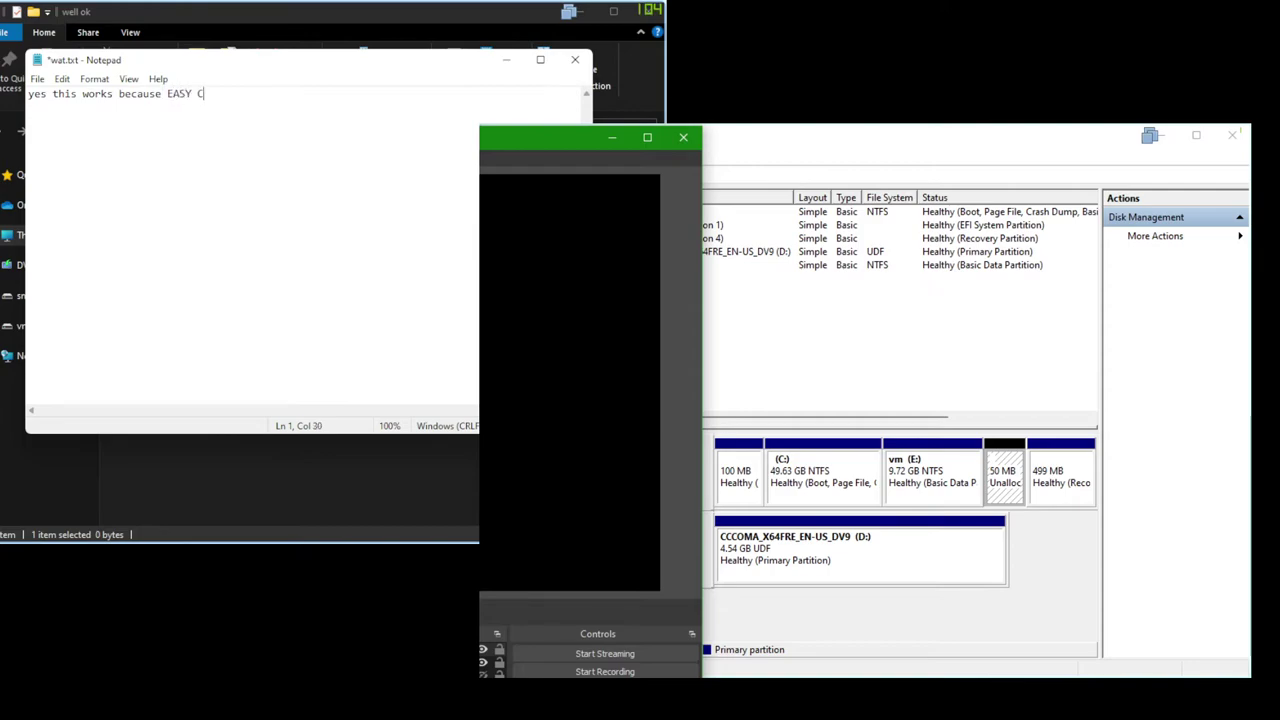
text(ONTENT!!!!!!!!!!!!!!!!!!!!!!!!!!!!!!!!!!1)
Close wat.txt and save its changes
key(alt+F4)
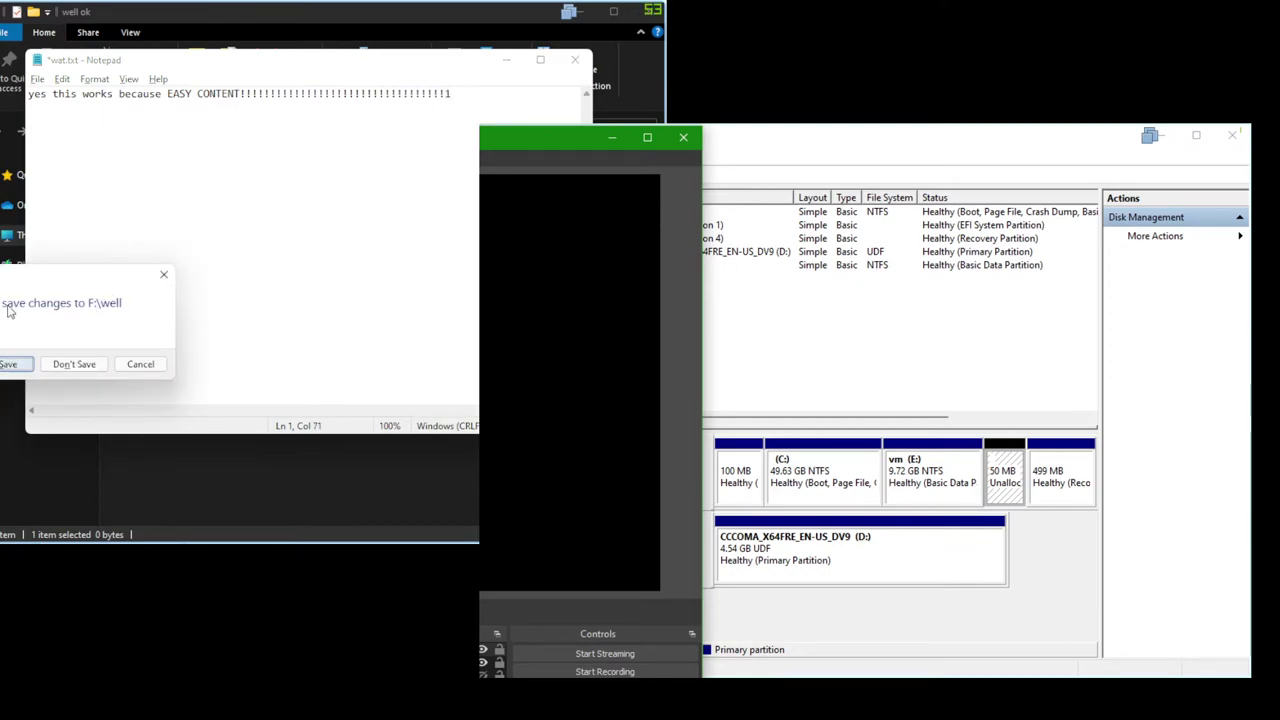
drag(1, 284, 122, 236)
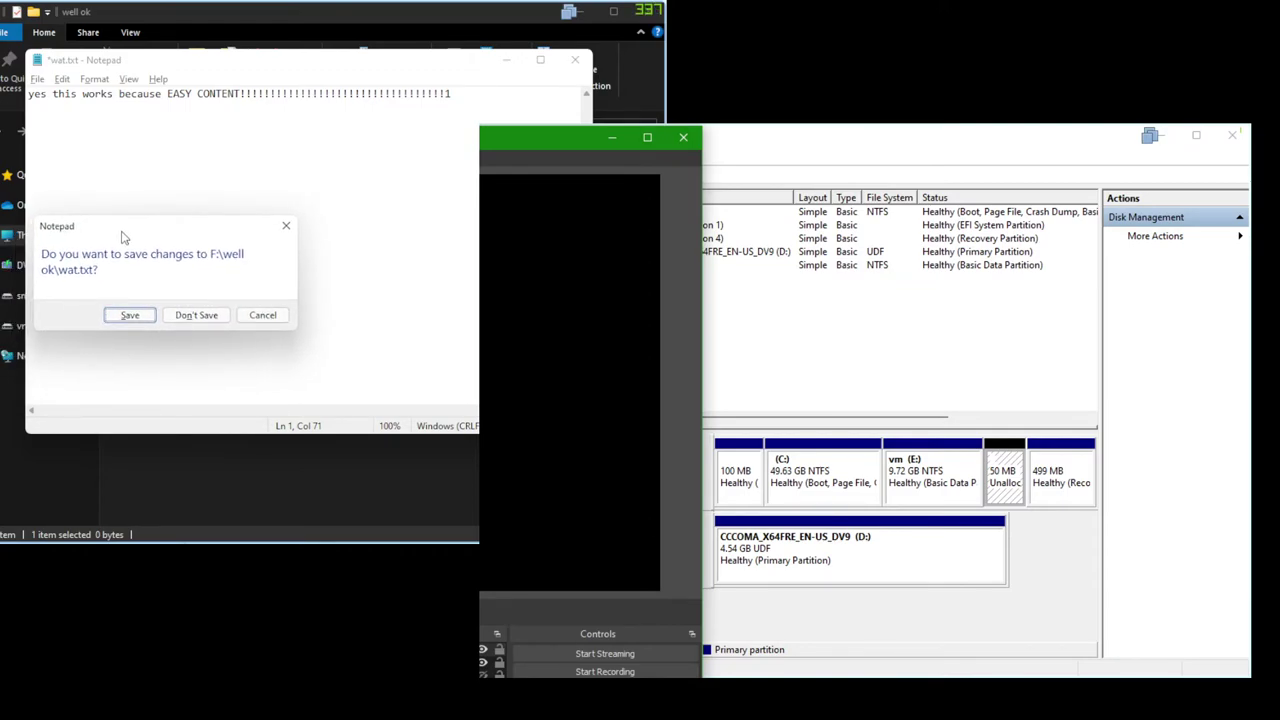
mouse_move(122, 236)
mouse_down()
mouse_move(123, 220)
mouse_move(133, 230)
mouse_up()
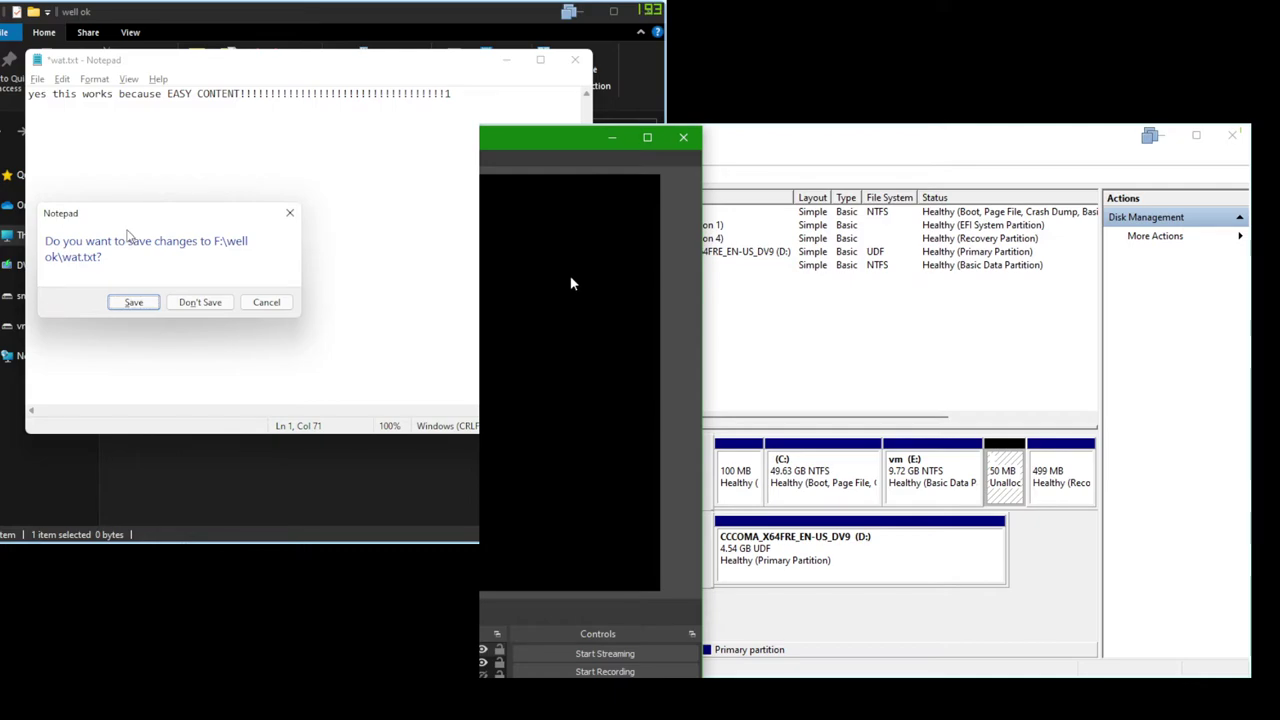
click(128, 304)
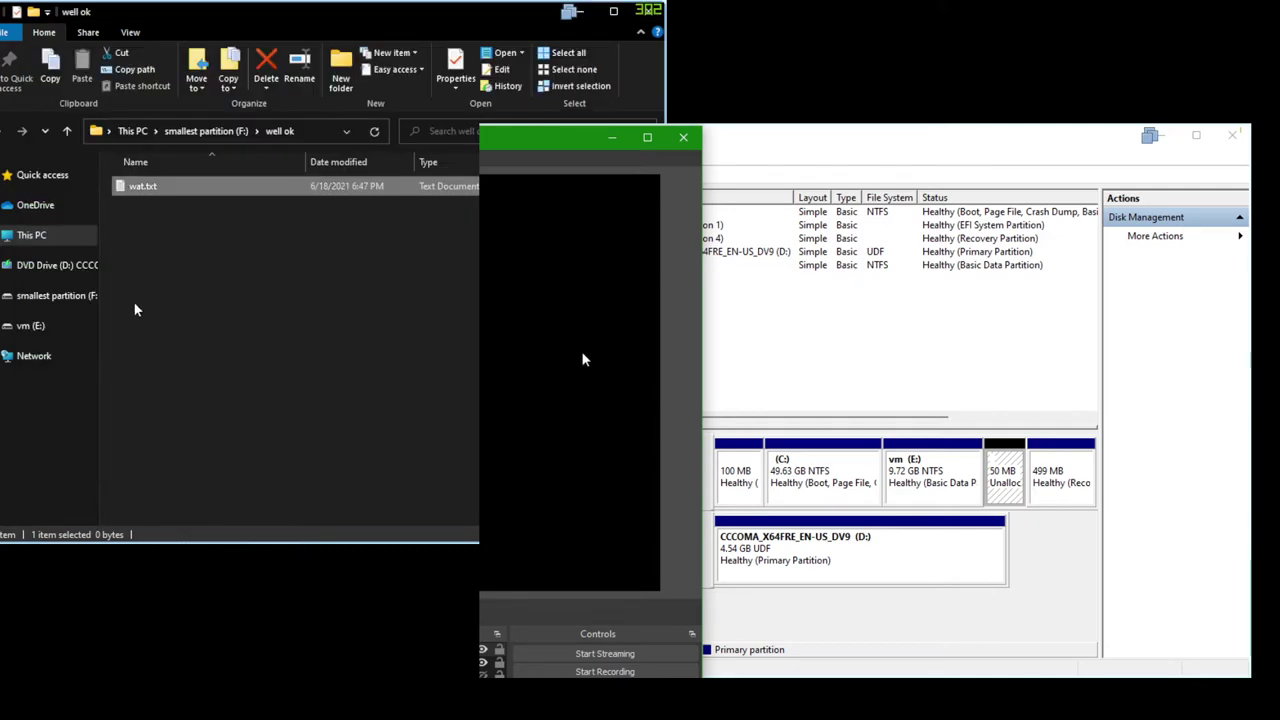
drag(263, 338, 353, 433)
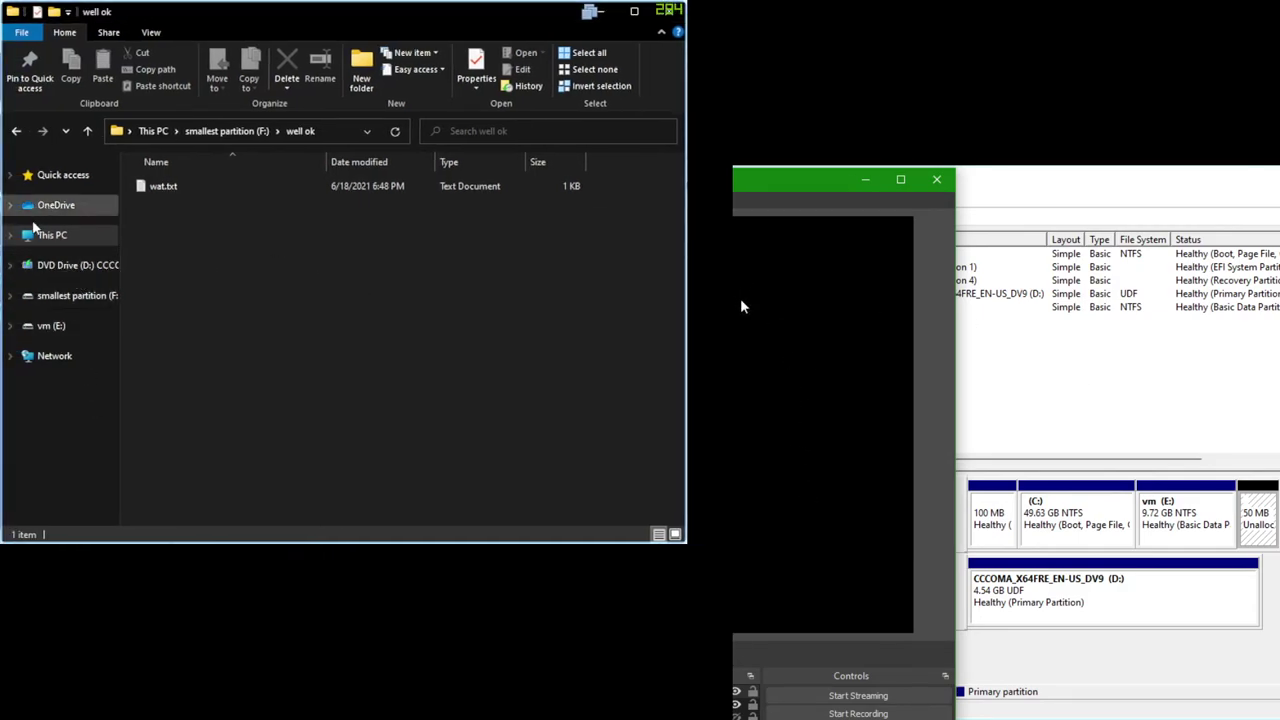
Look at the contents of the vm (E:) drive and return to the This PC overview
click(32, 242)
click(236, 368)
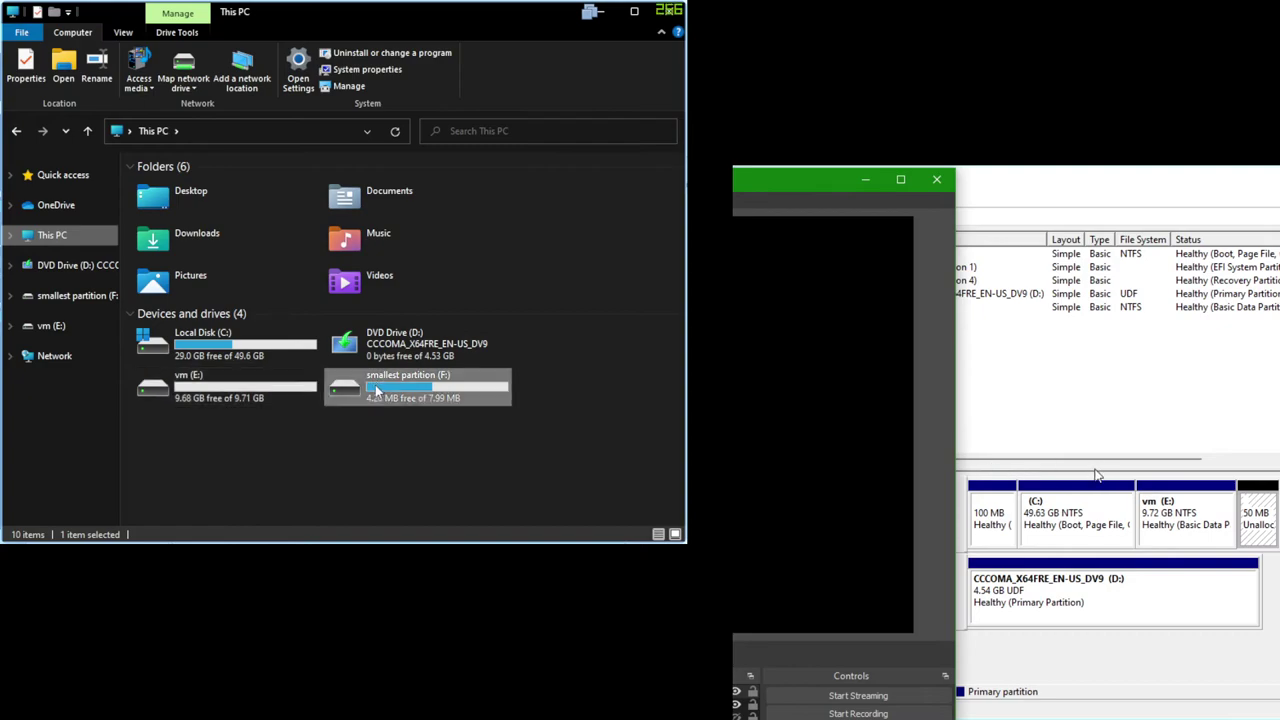
double_click(265, 398)
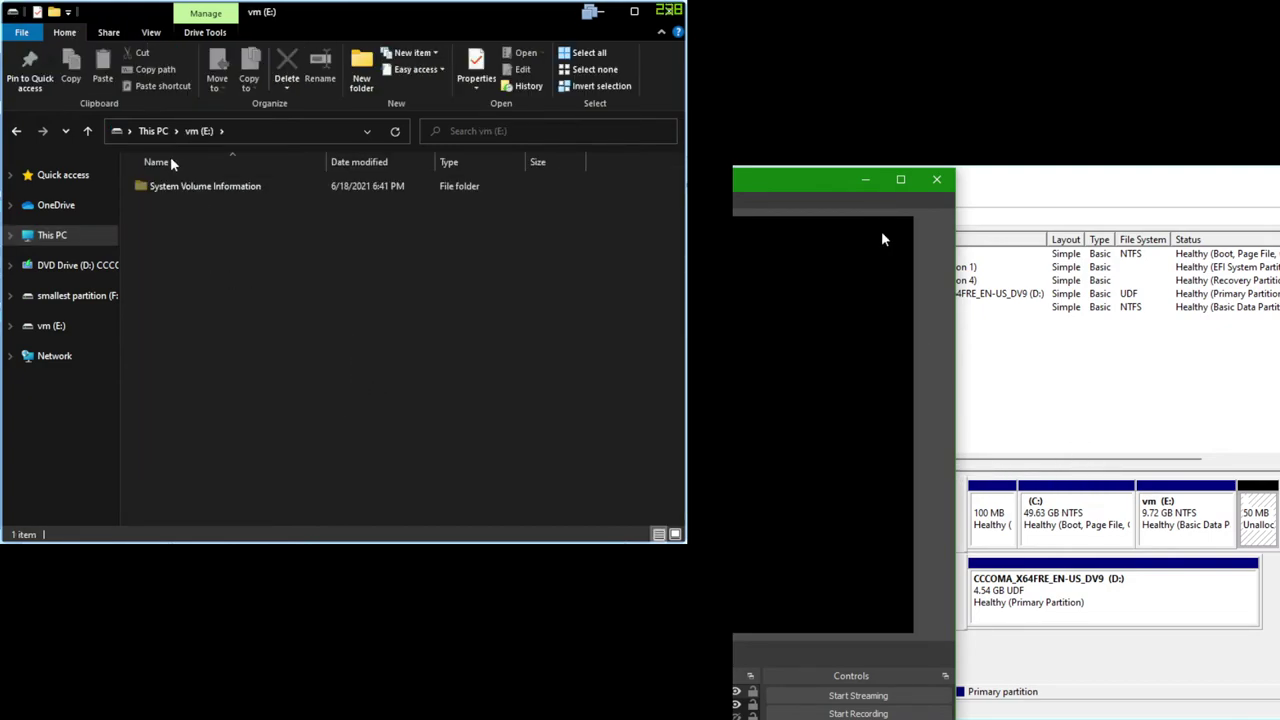
key(alt+Left)
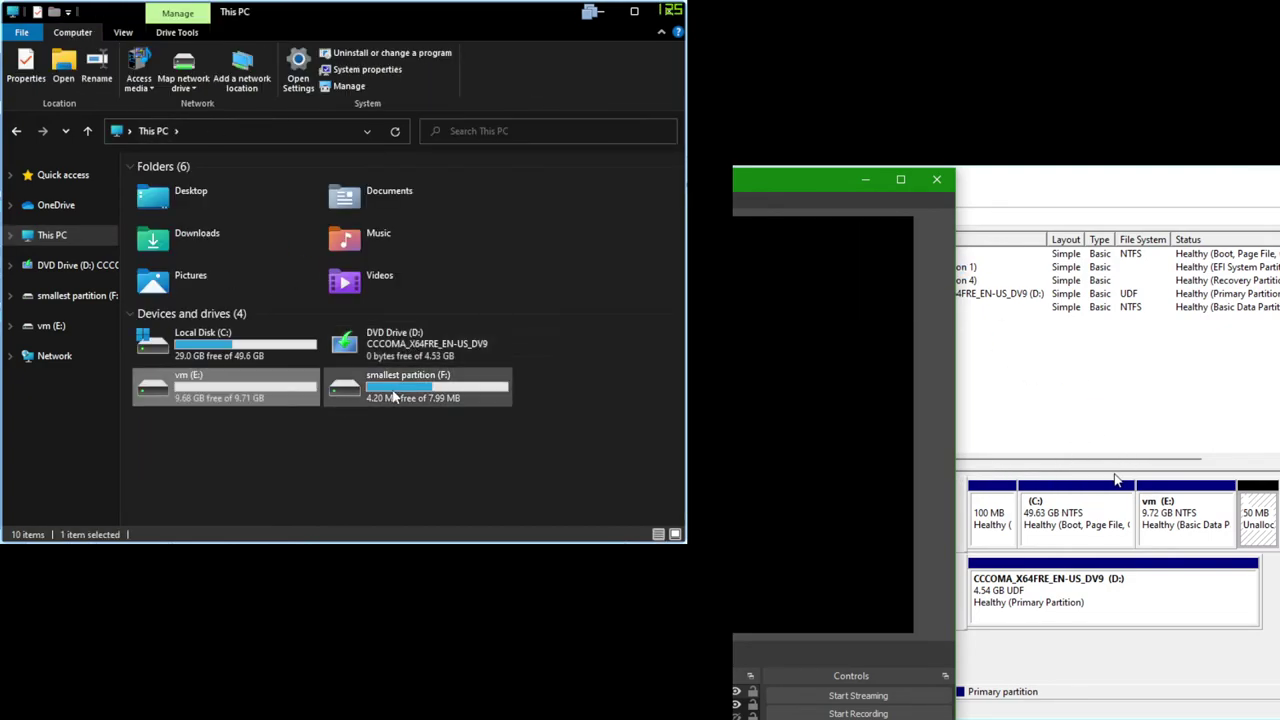
Examine the used space, free space and capacity in the properties of the smallest partition (F:) drive
click(402, 393)
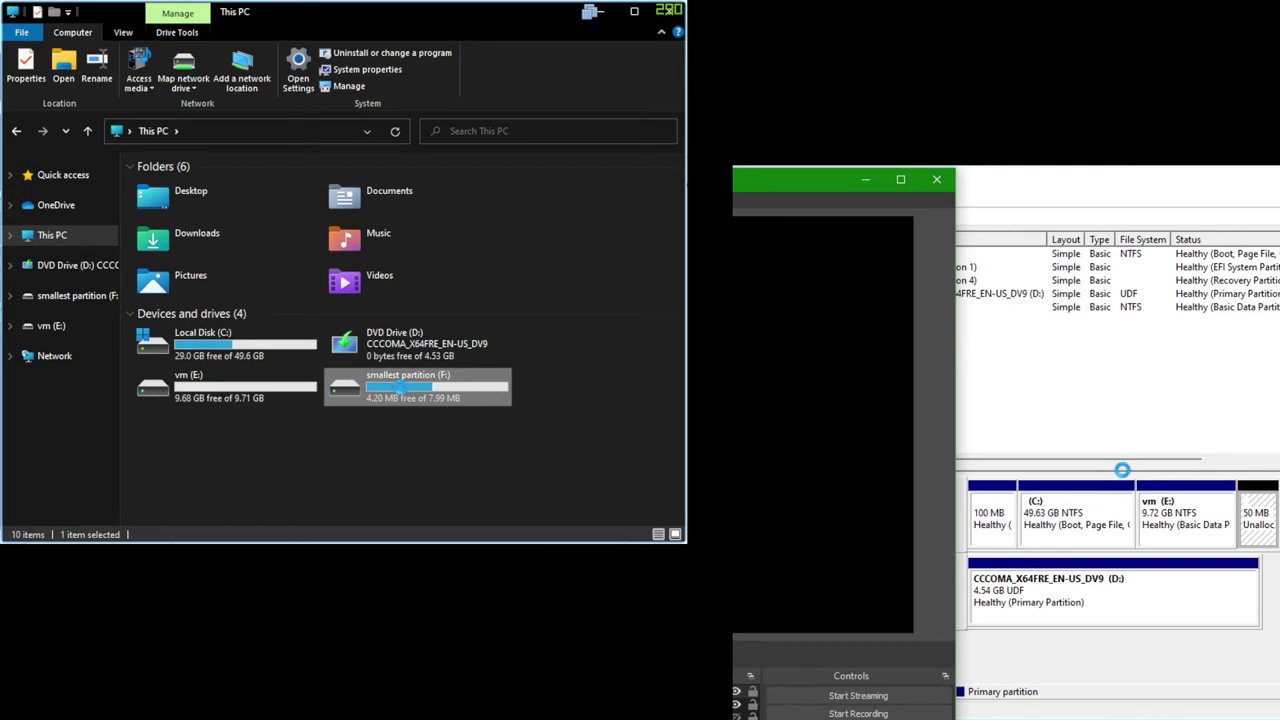
right_click(401, 389)
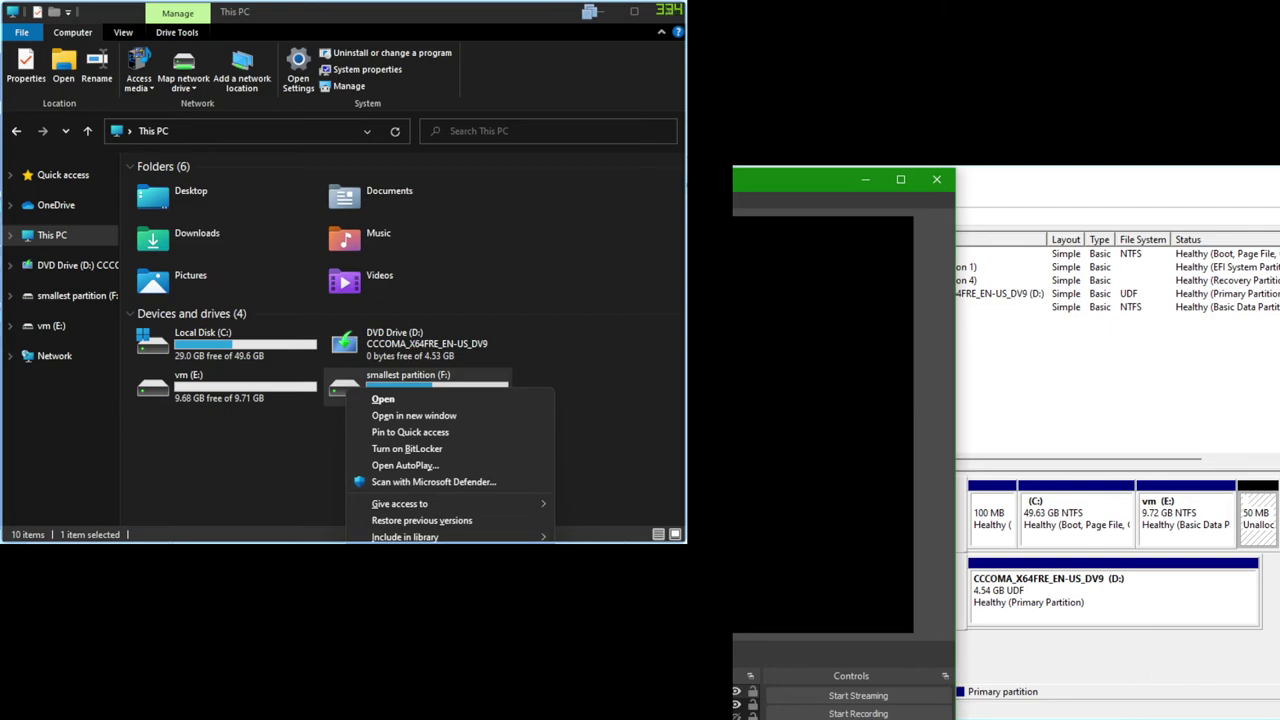
key(r)
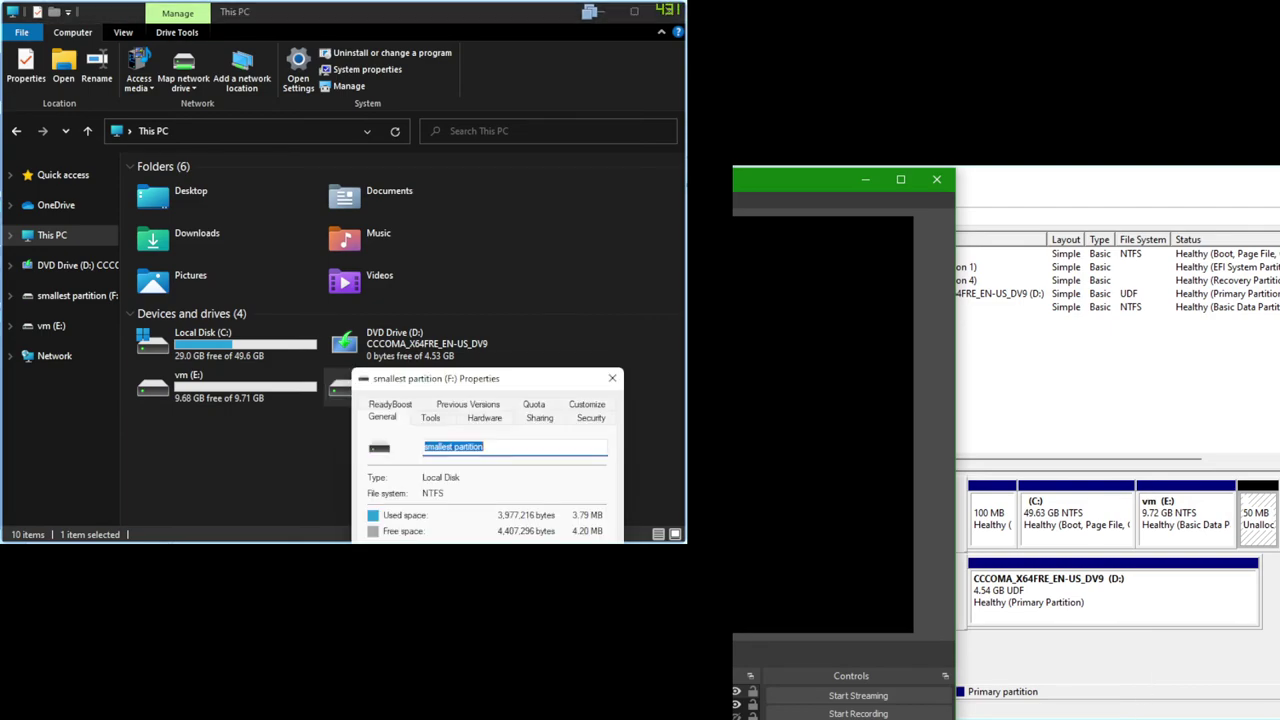
drag(438, 380, 373, 141)
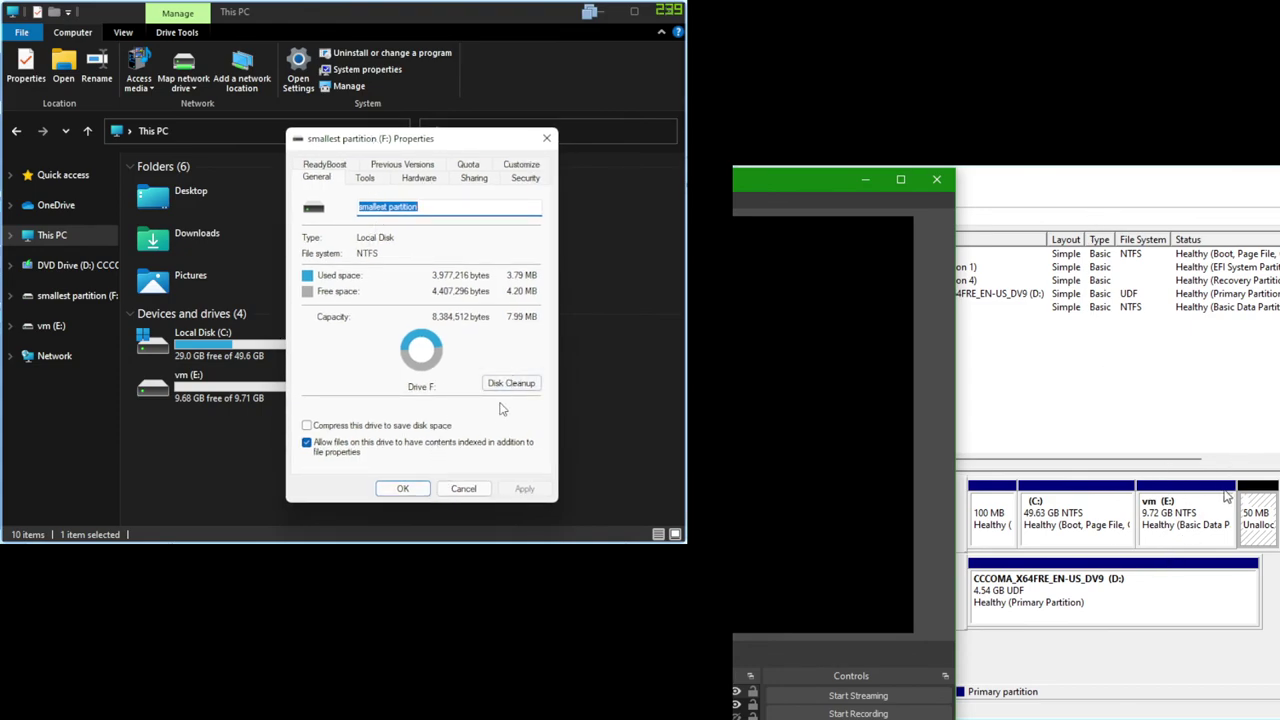
click(468, 489)
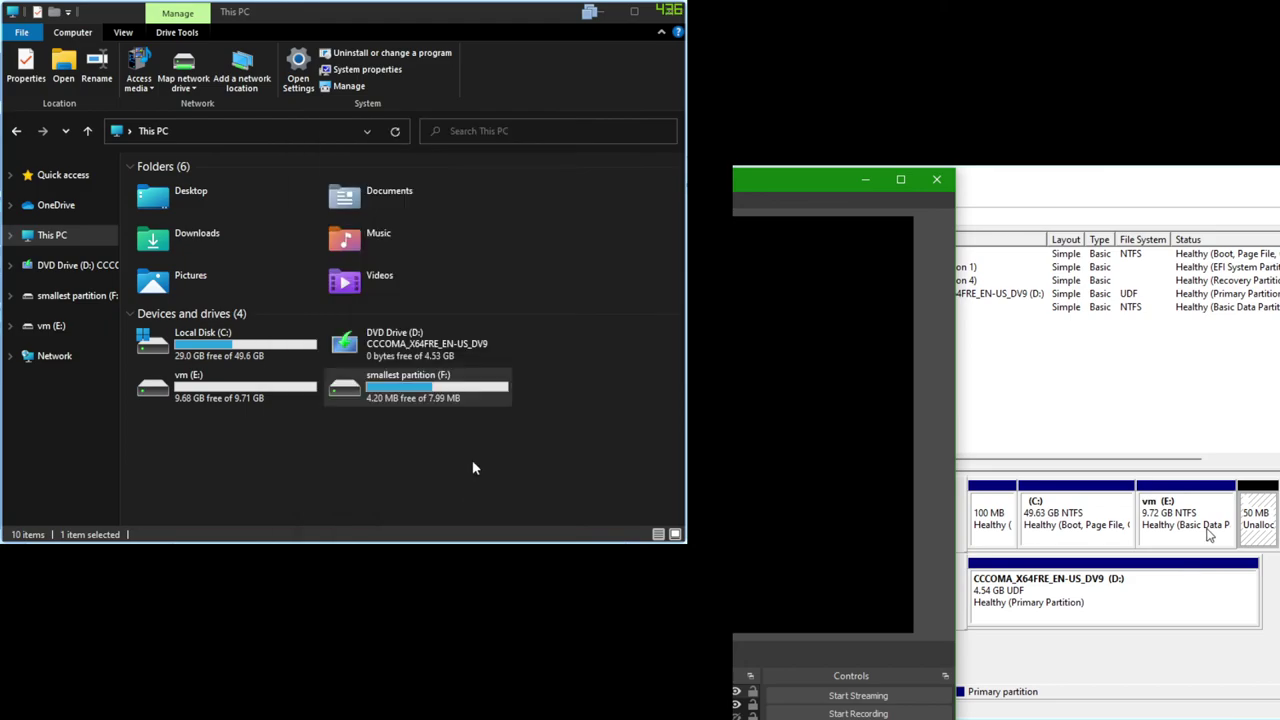
Close the This PC window and the Computer Management window
click(669, 12)
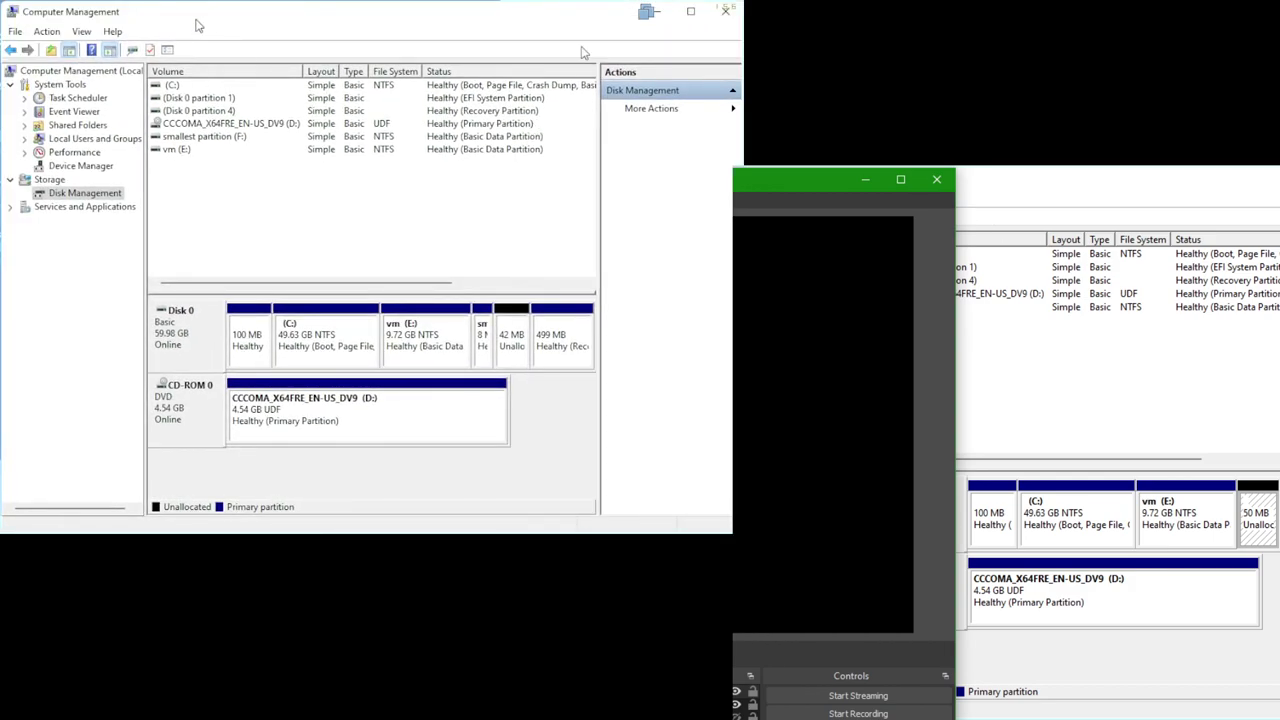
click(727, 20)
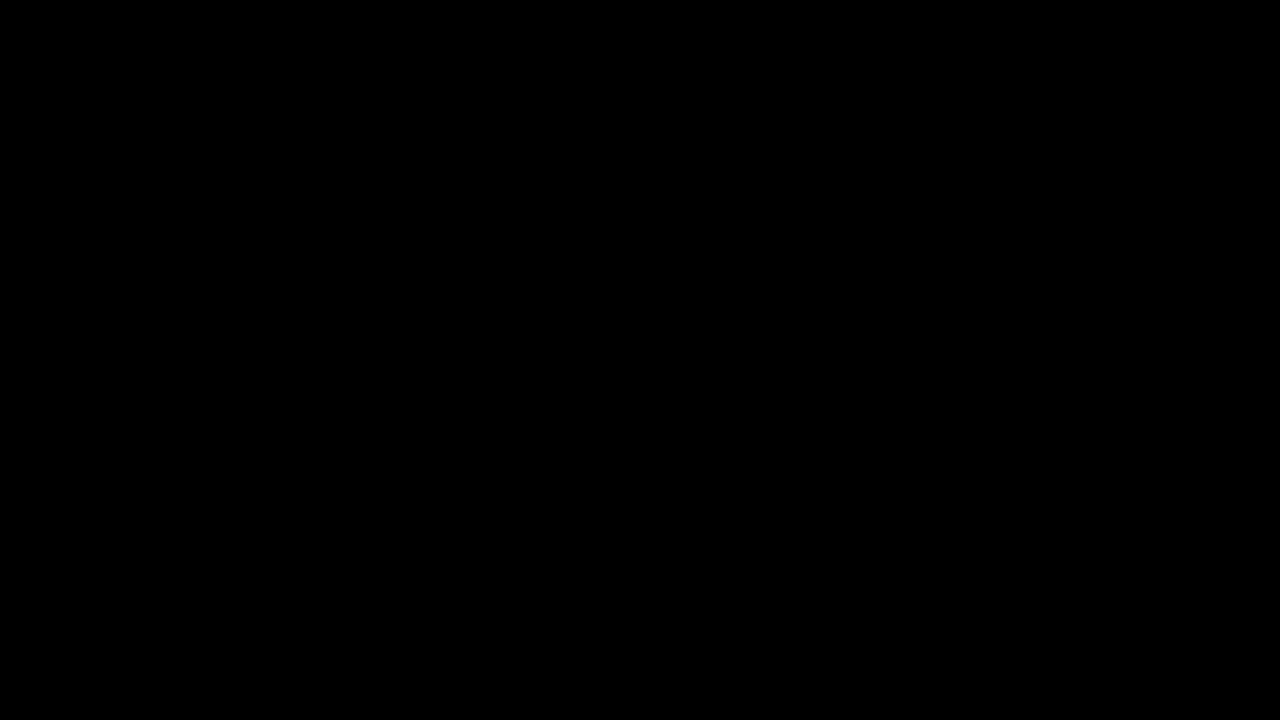